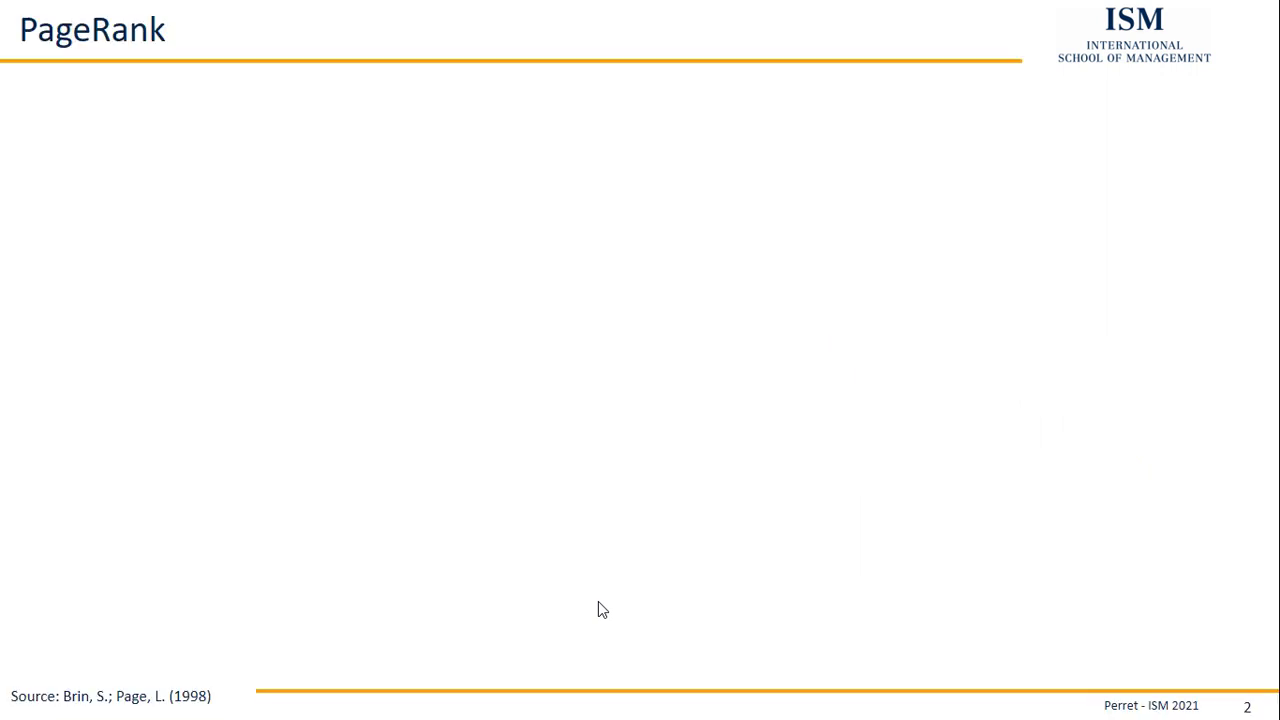
- Reveal the PageRank heading and its 'normalized eigenvalue centrality' definition line on the slide
{"action": "left_click", "coordinate": [598, 610]}
{"action": "left_click", "coordinate": [598, 603]}
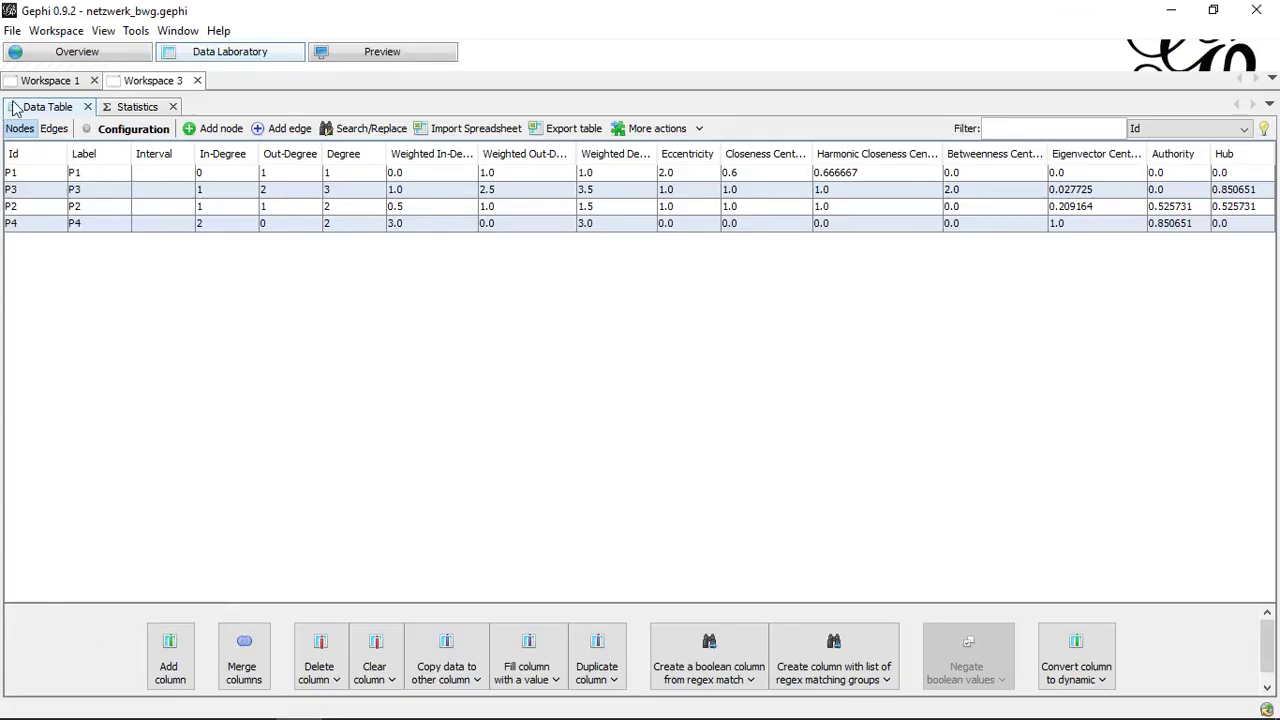
- Compare the Workspace 1 and Workspace 3 edge tables, ending on Workspace 1's weighted edges
{"action": "left_click", "coordinate": [56, 84]}
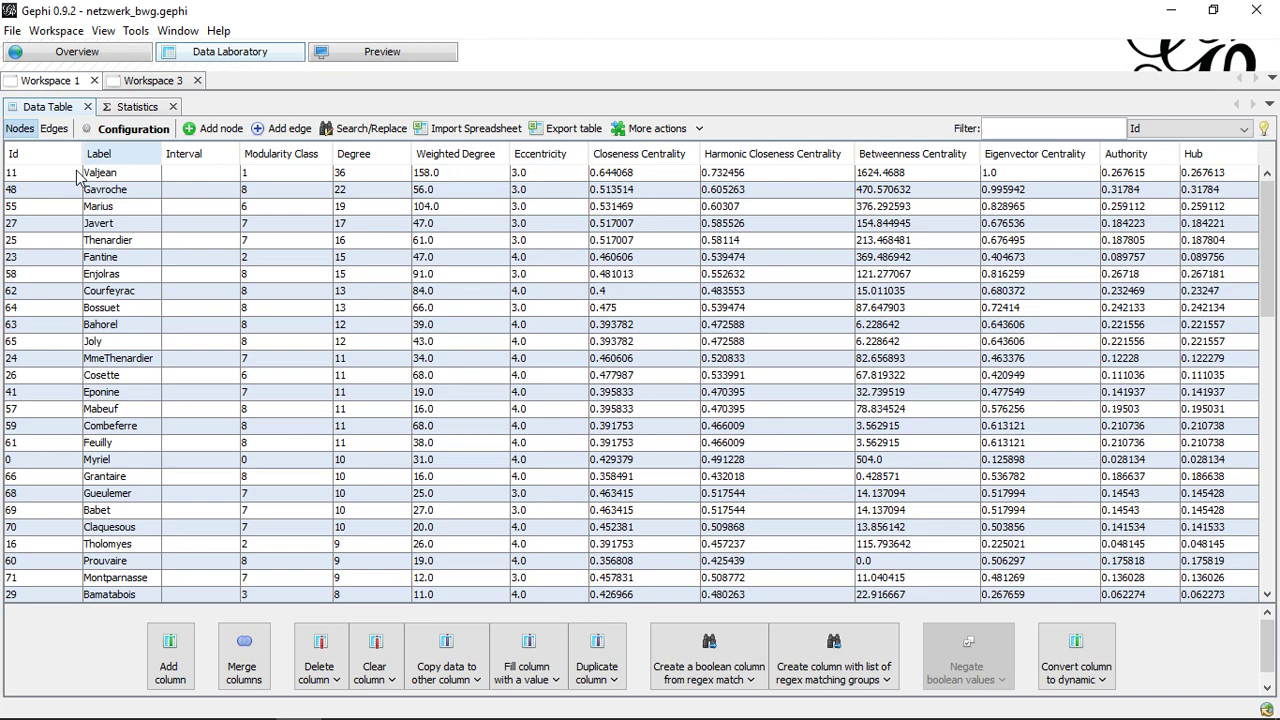
{"action": "left_click", "coordinate": [54, 128]}
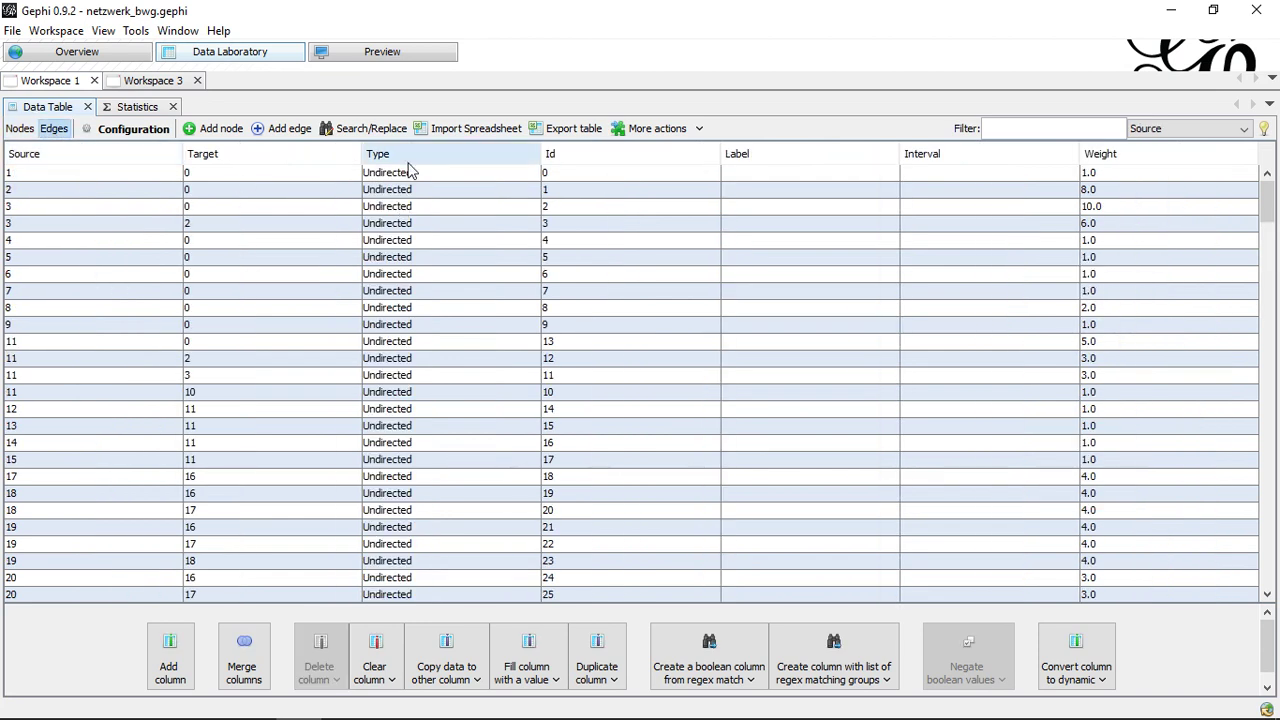
{"action": "left_click", "coordinate": [153, 82]}
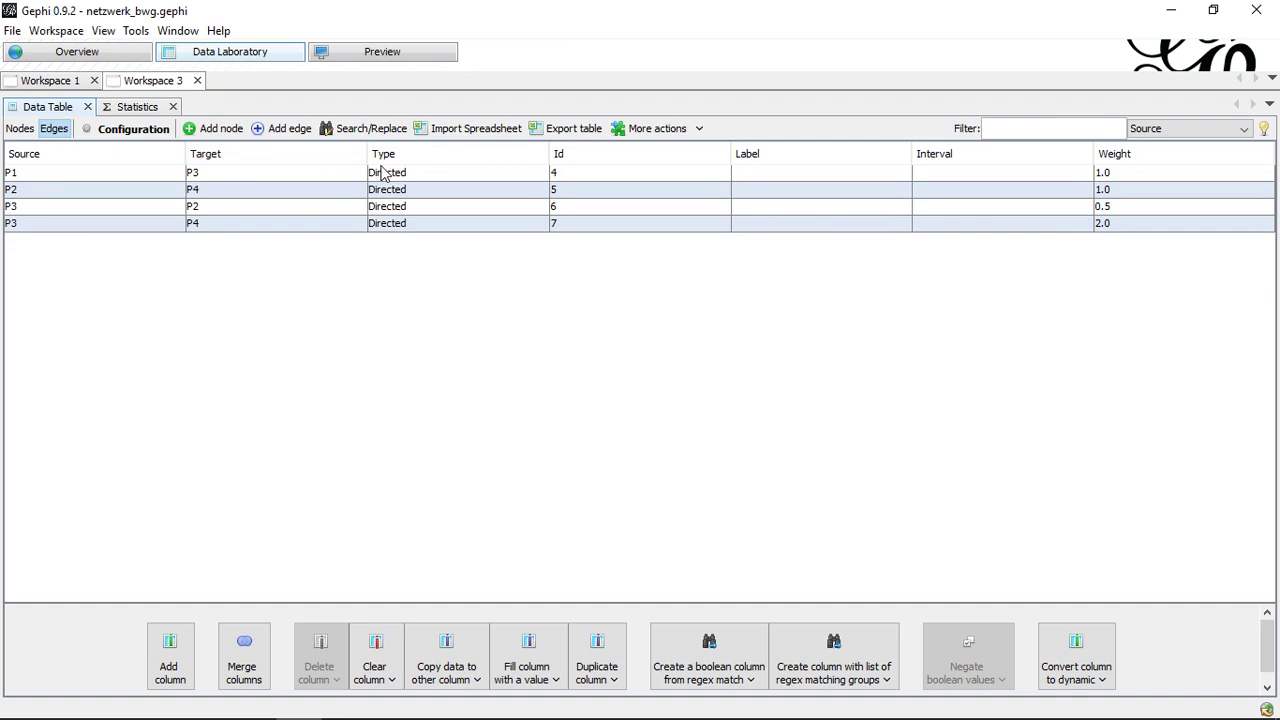
{"action": "left_click", "coordinate": [45, 84]}
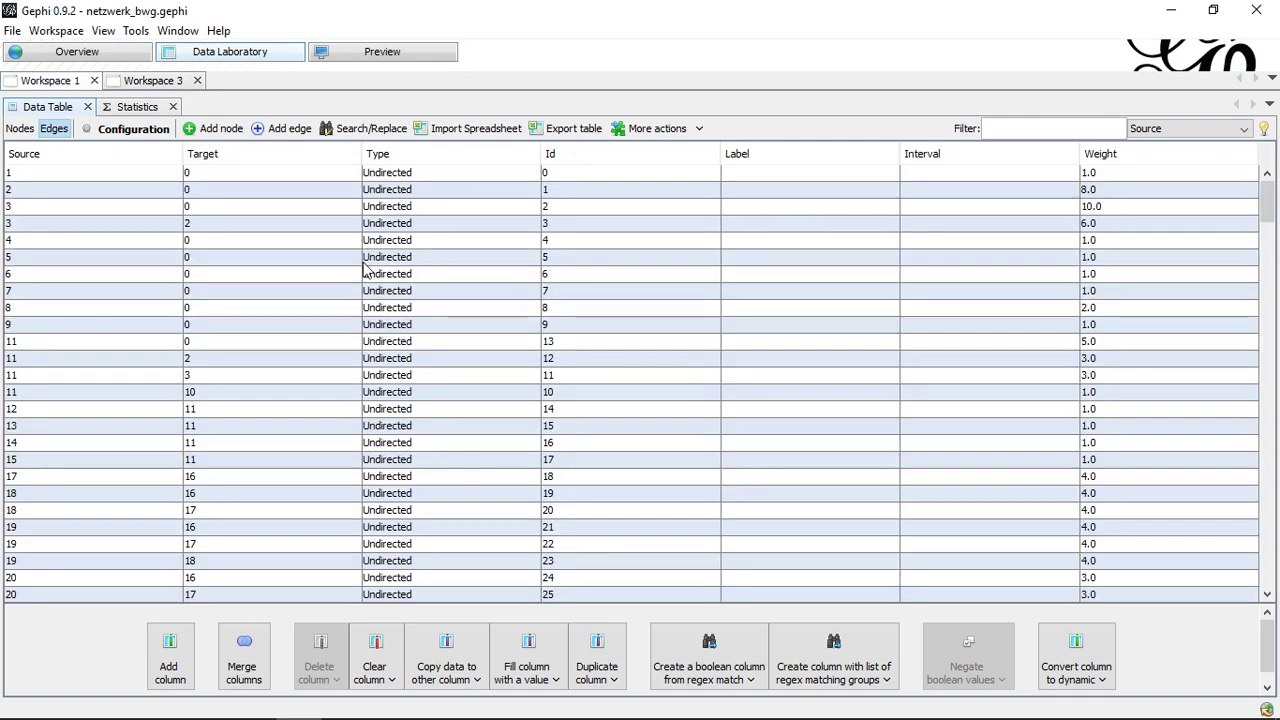
- Run PageRank on Les Misérables with probability 0.85, epsilon 0.001 and no edge weights
{"action": "left_click", "coordinate": [117, 113]}
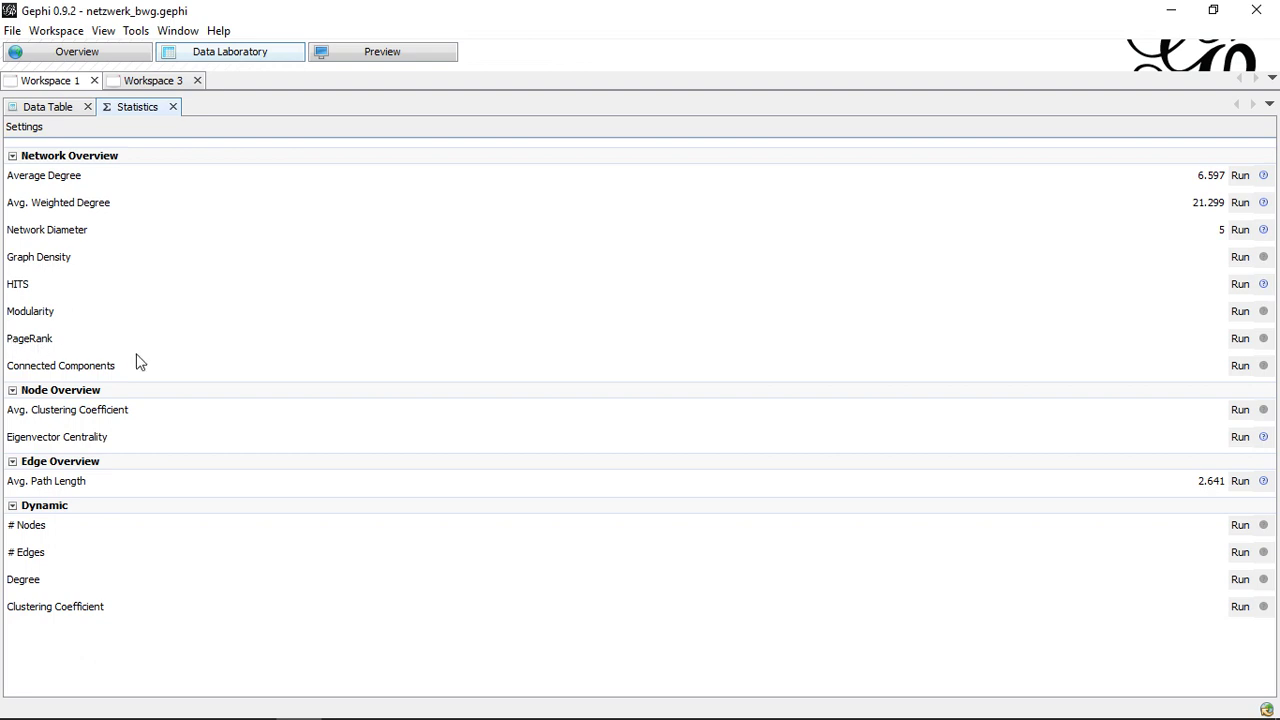
{"action": "left_click", "coordinate": [1239, 339]}
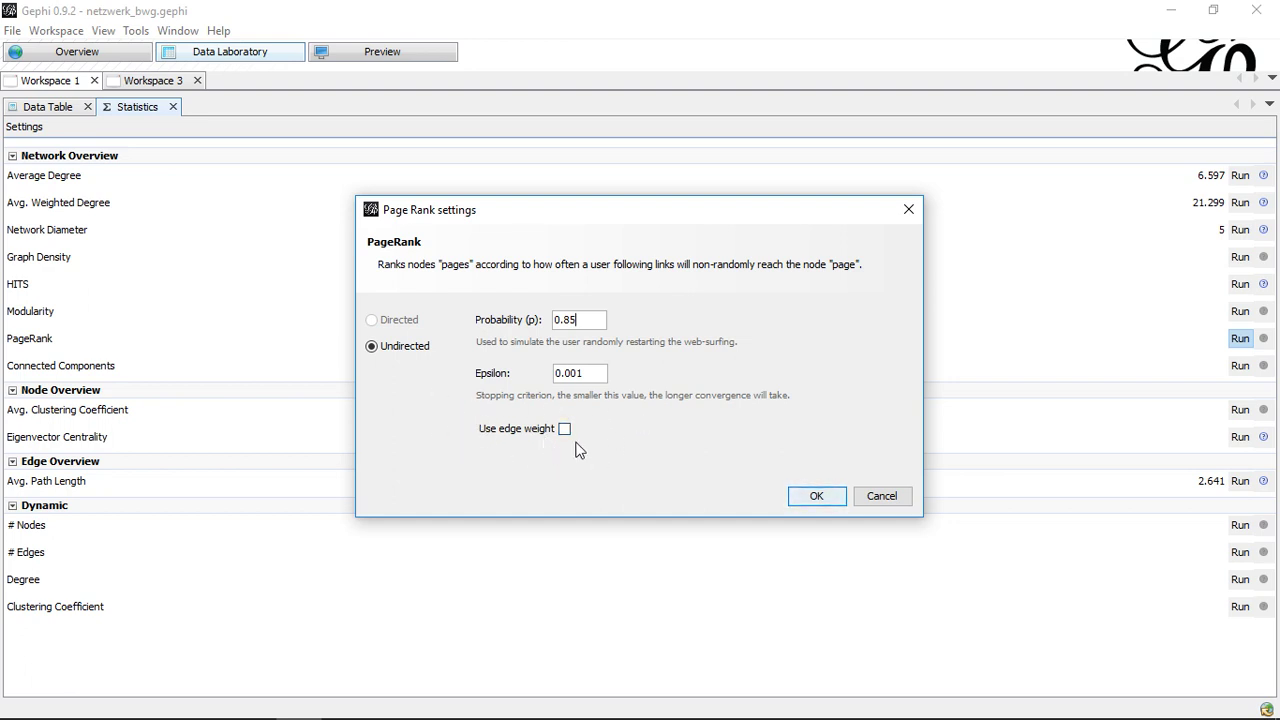
{"action": "left_click", "coordinate": [805, 495]}
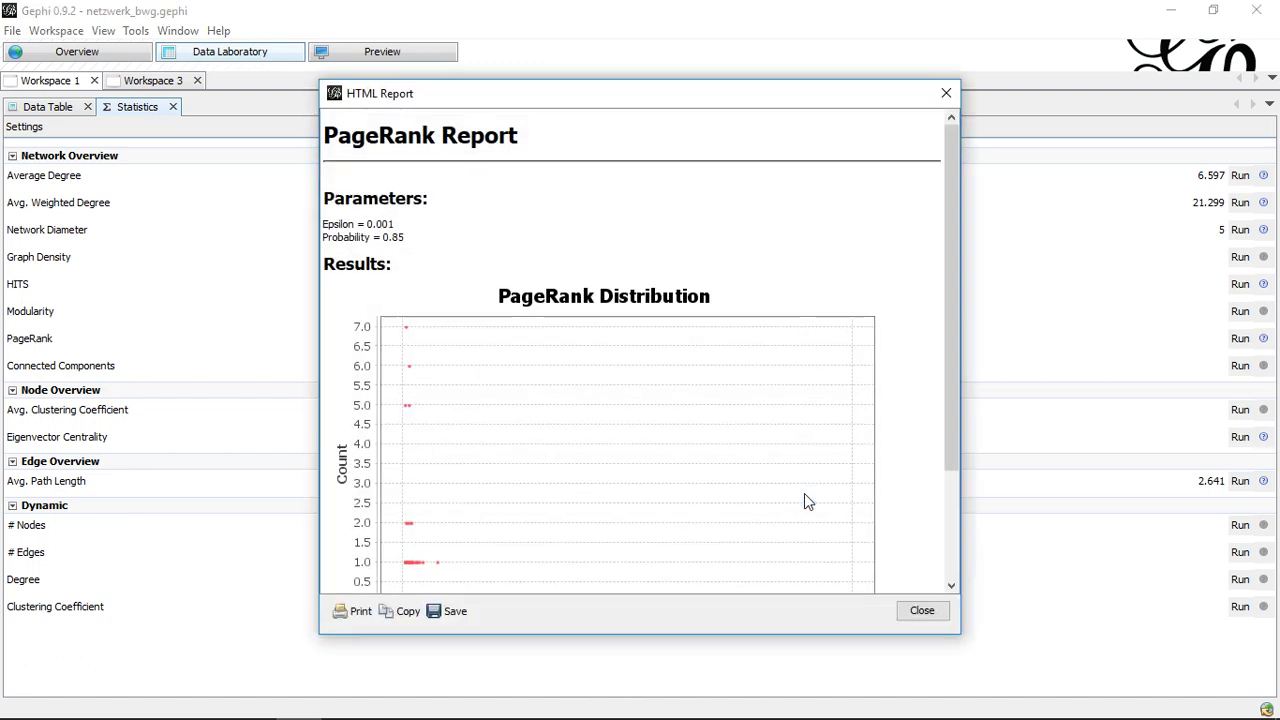
{"action": "scroll", "coordinate": [672, 450], "scroll_direction": "down", "scroll_amount": 3}
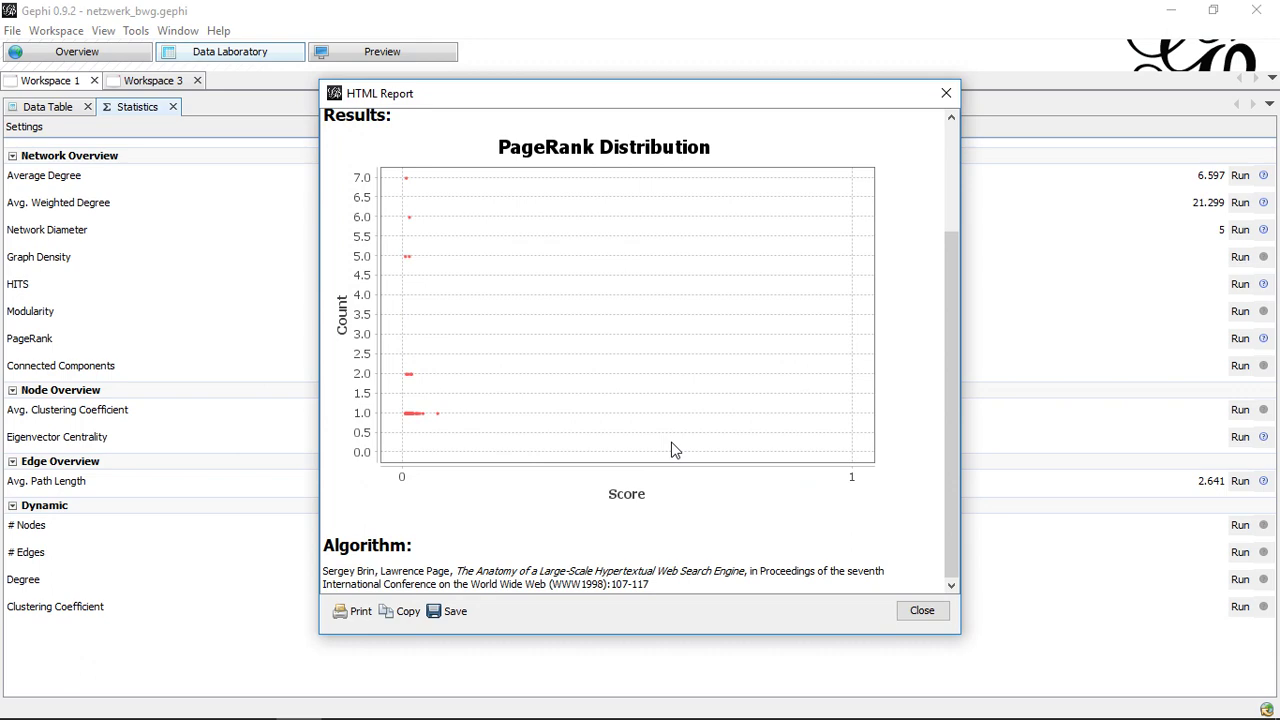
{"action": "scroll", "coordinate": [672, 450], "scroll_direction": "up", "scroll_amount": 3}
{"action": "scroll", "coordinate": [672, 450], "scroll_direction": "down", "scroll_amount": 3}
{"action": "scroll", "coordinate": [672, 450], "scroll_direction": "up", "scroll_amount": 3}
{"action": "left_click", "coordinate": [946, 93]}
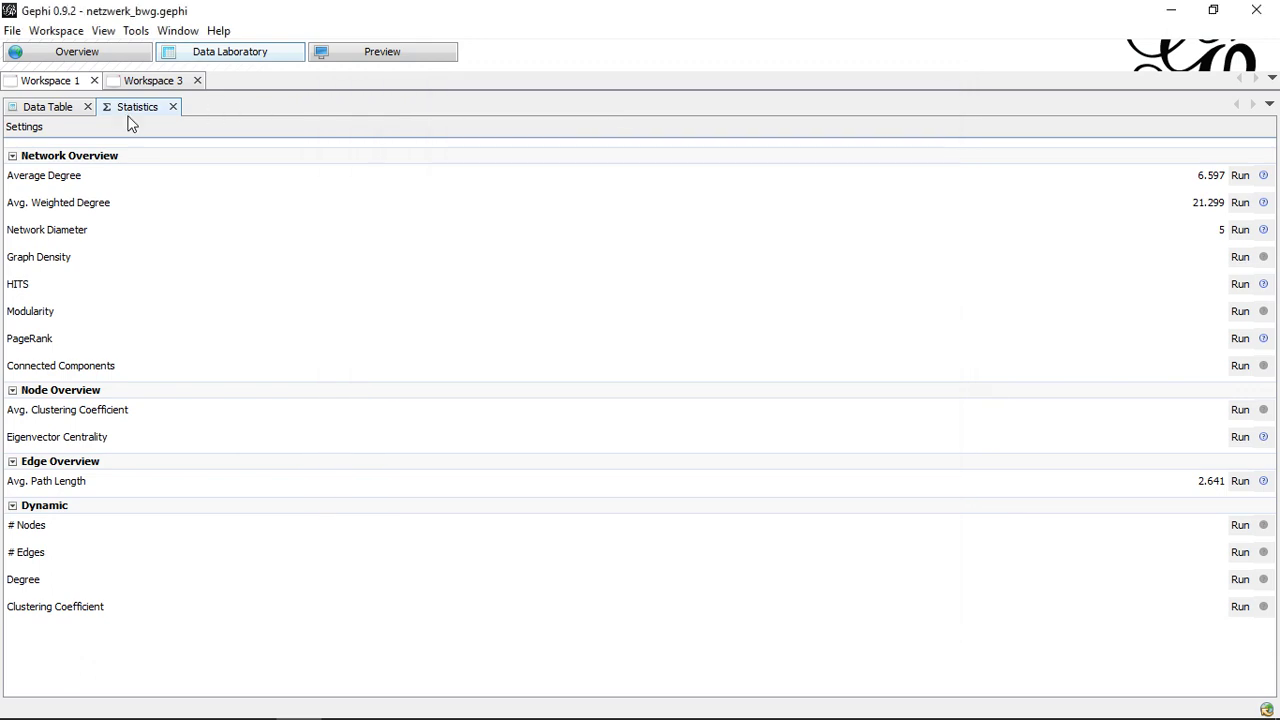
- Sort the Les Misérables nodes by PageRank descending, with Valjean first at 0.075436
{"action": "left_click", "coordinate": [55, 108]}
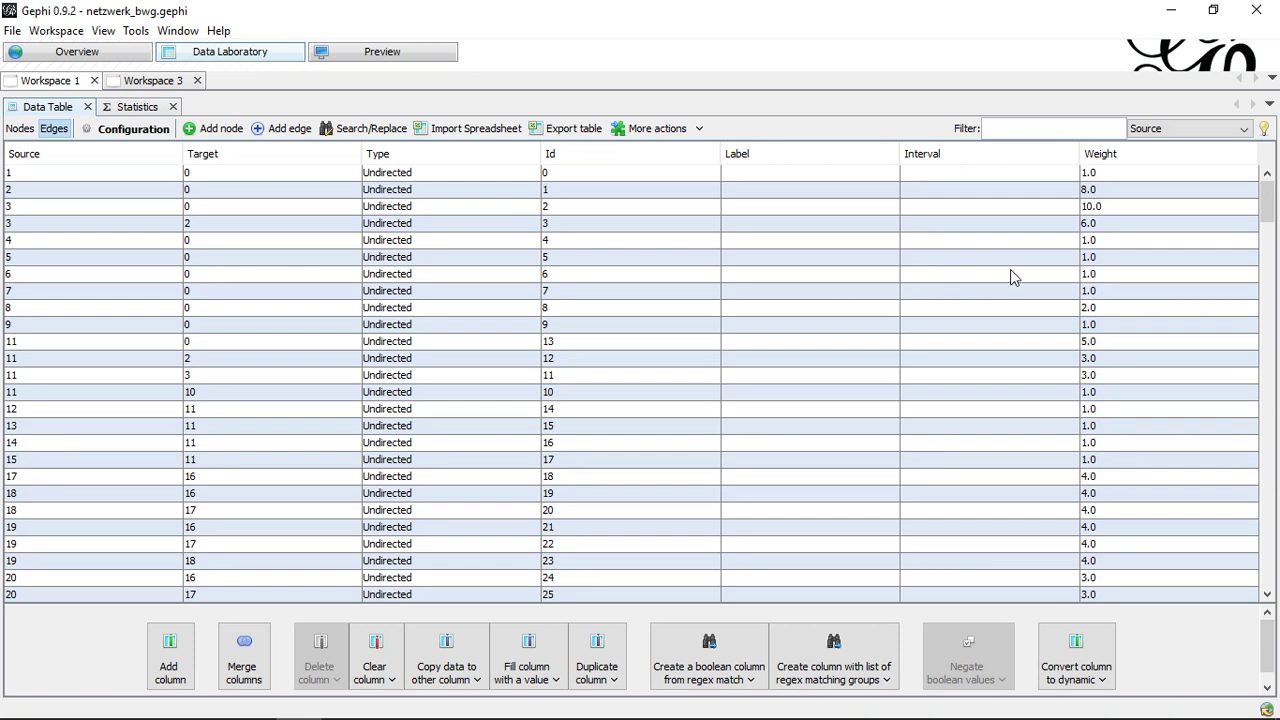
{"action": "left_click", "coordinate": [12, 130]}
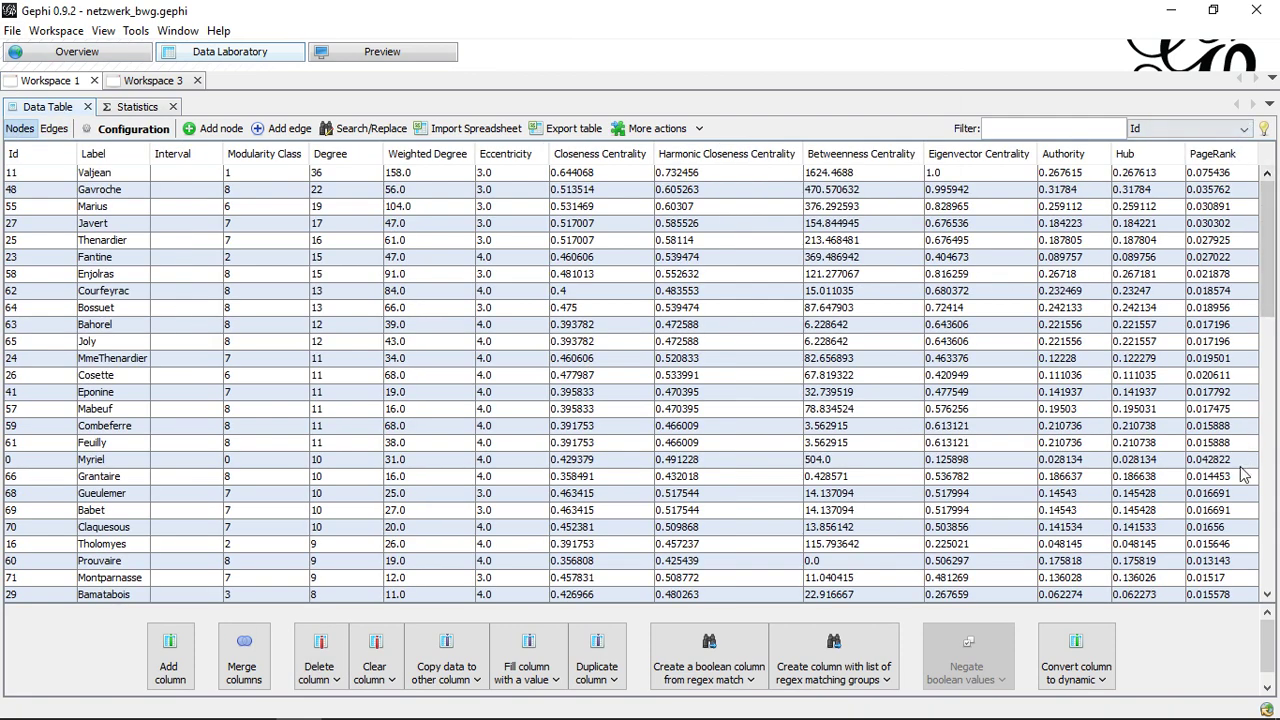
{"action": "left_click", "coordinate": [1226, 155]}
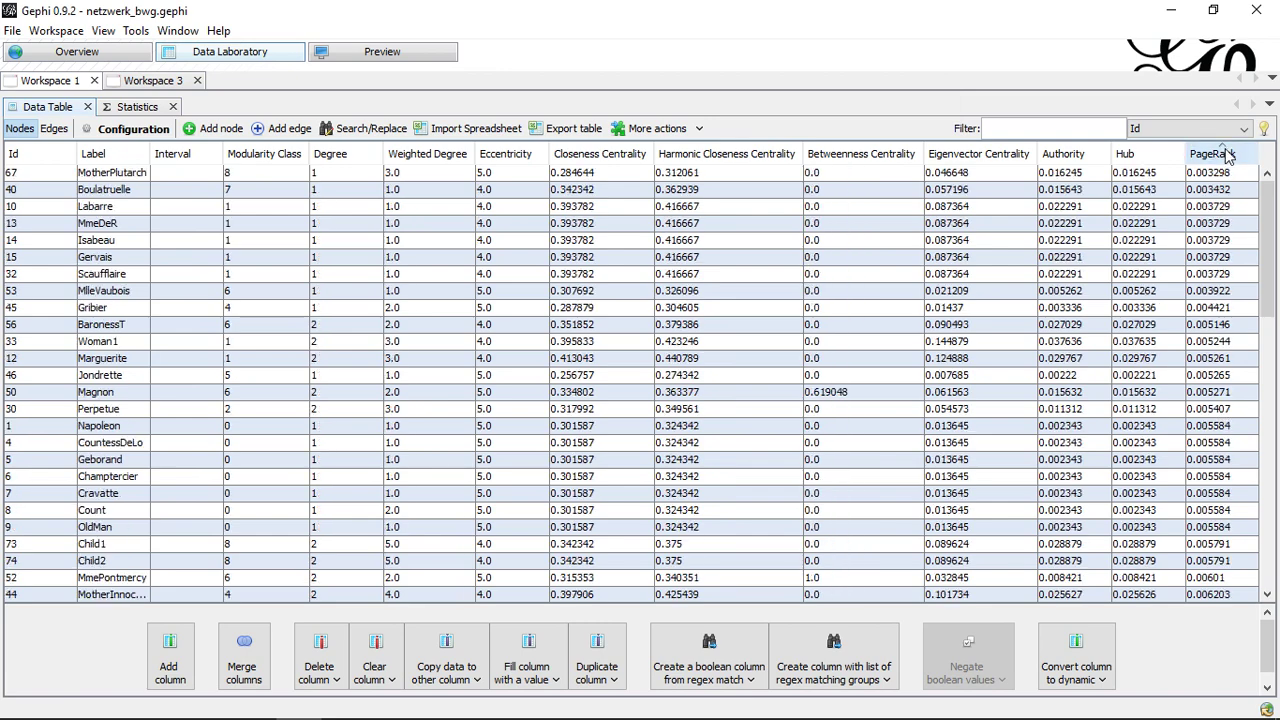
{"action": "left_click", "coordinate": [1226, 152]}
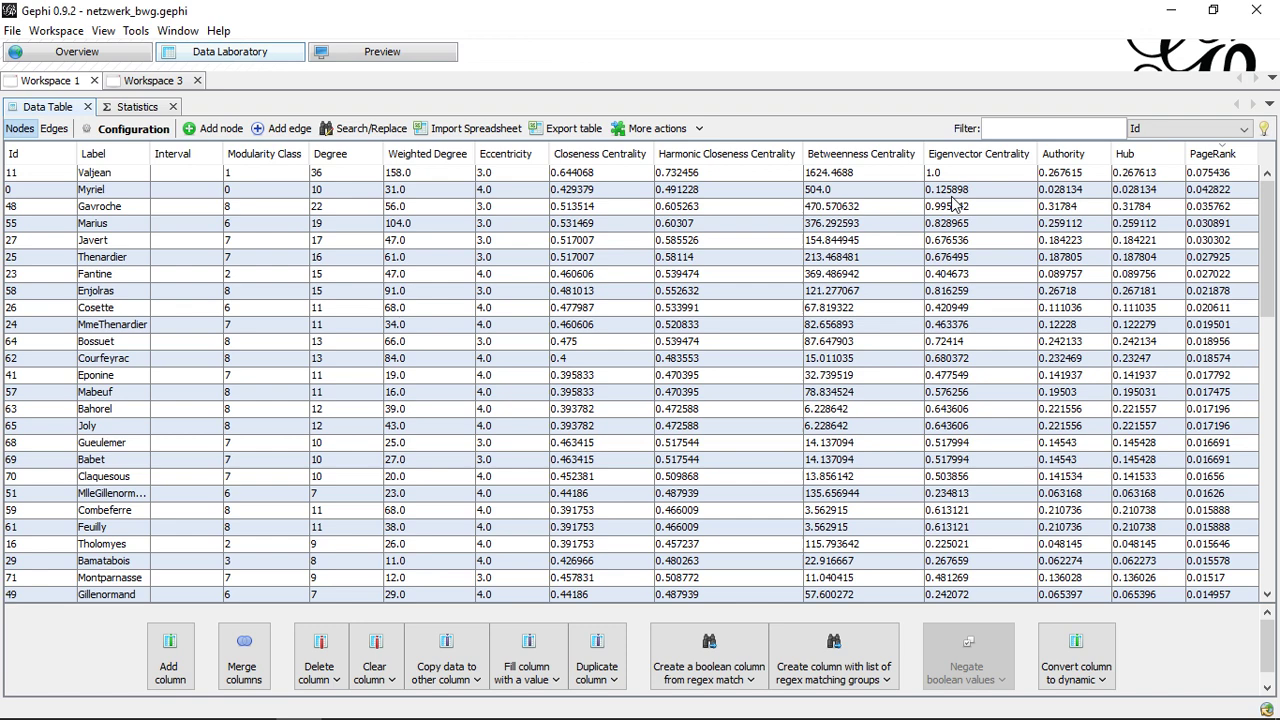
- Rerun PageRank on Les Misérables with Use edge weight enabled, keeping probability 0.85 and epsilon 0.001
{"action": "left_click", "coordinate": [114, 110]}
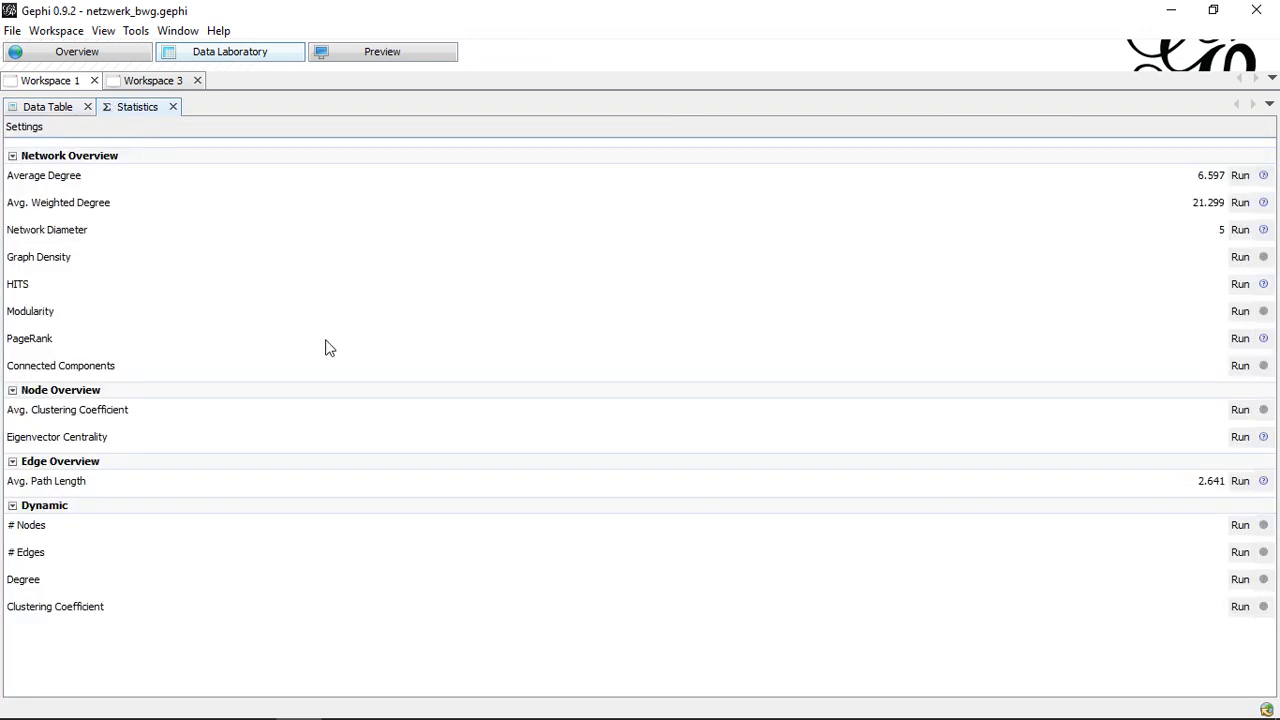
{"action": "left_click", "coordinate": [1240, 339]}
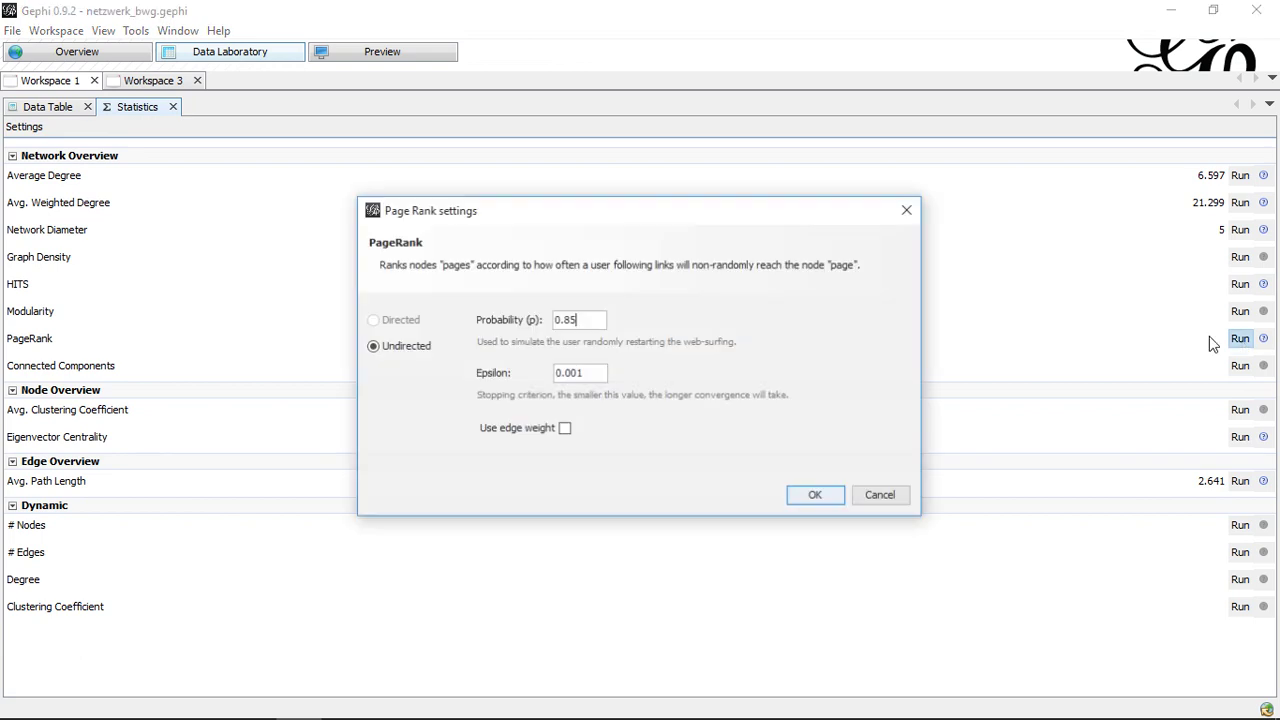
{"action": "left_click", "coordinate": [564, 429]}
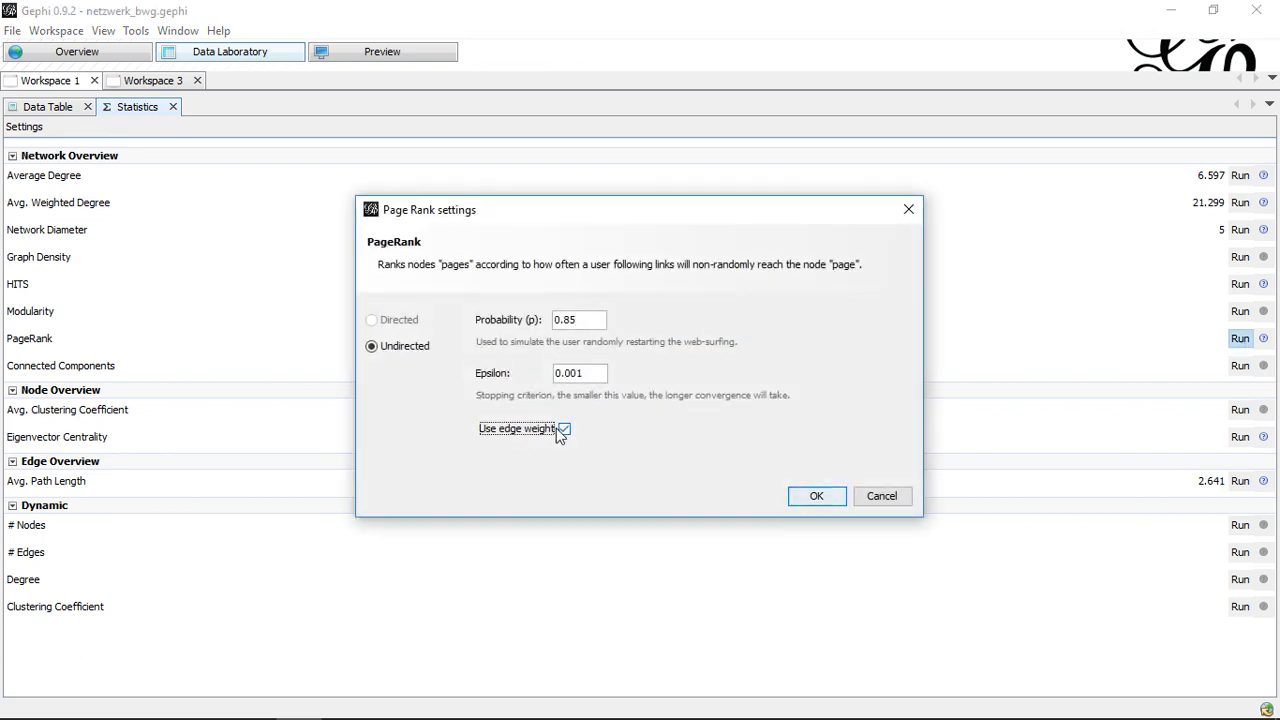
{"action": "left_click", "coordinate": [818, 497]}
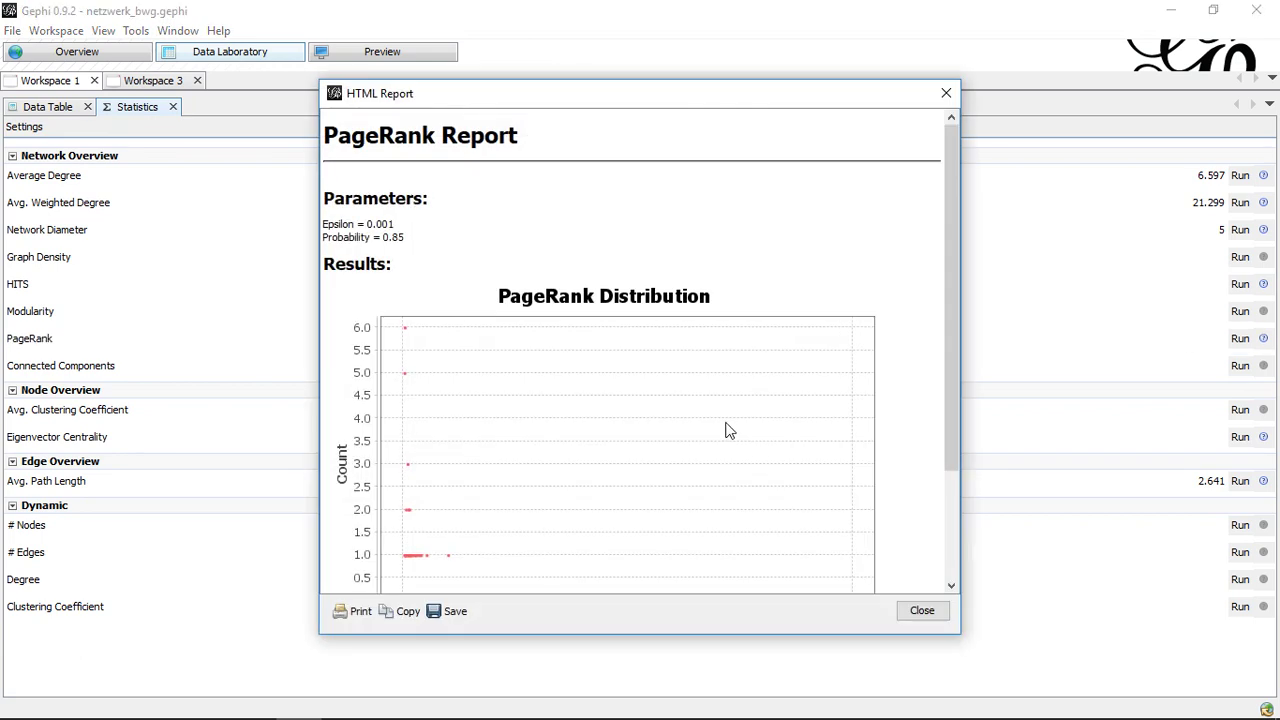
{"action": "scroll", "coordinate": [757, 345], "scroll_direction": "down", "scroll_amount": 3}
{"action": "scroll", "coordinate": [917, 177], "scroll_direction": "up", "scroll_amount": 3}
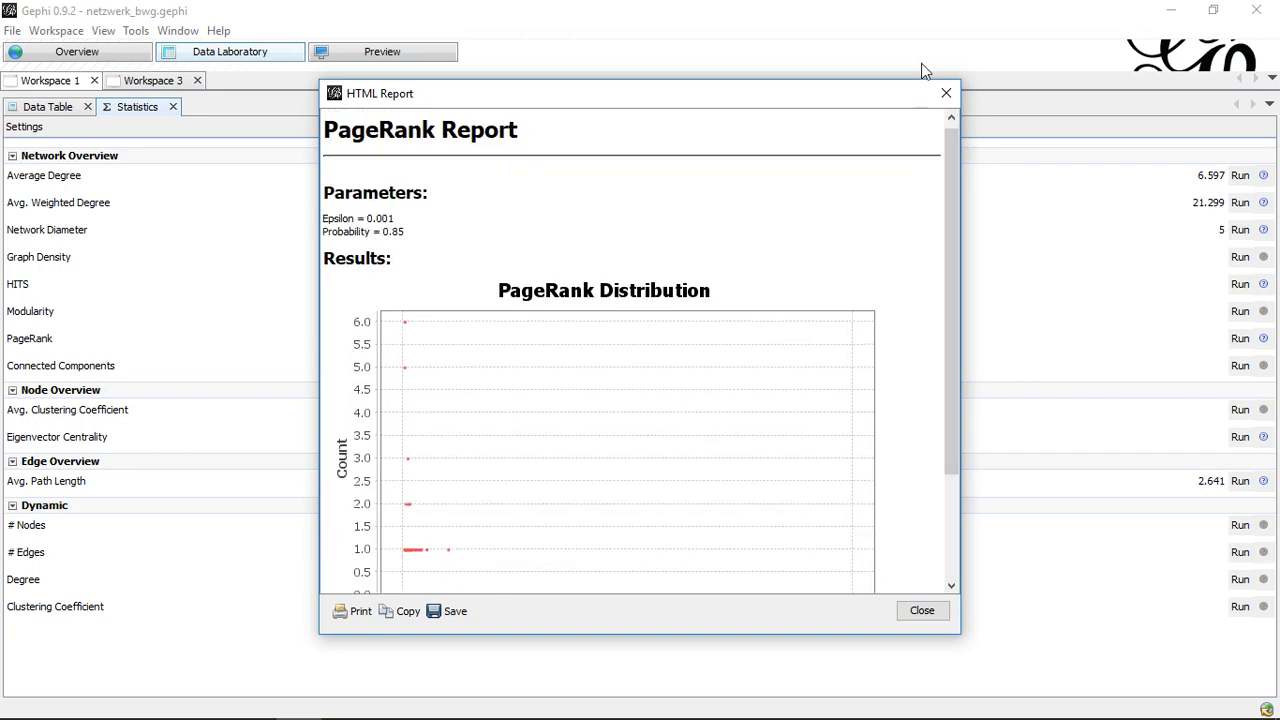
{"action": "left_click", "coordinate": [955, 92]}
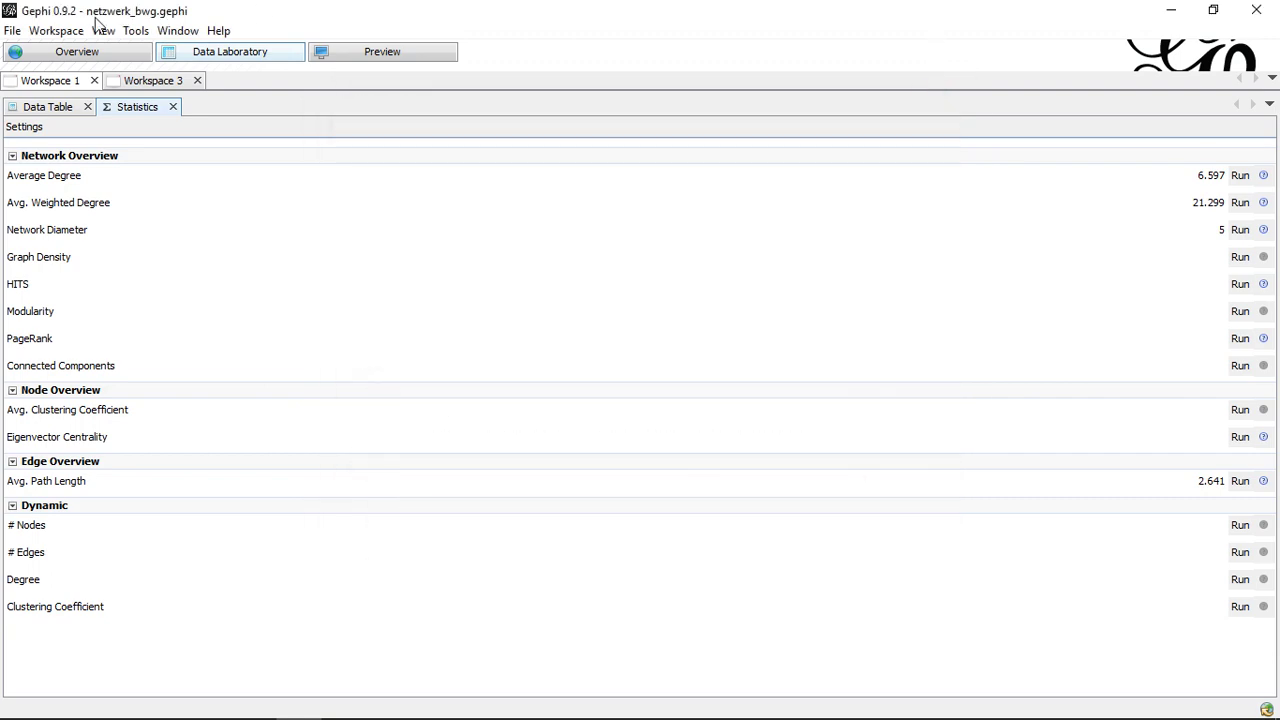
- Re-sort the characters by weighted PageRank highest first, then view the weighted edge table
{"action": "left_click", "coordinate": [60, 106]}
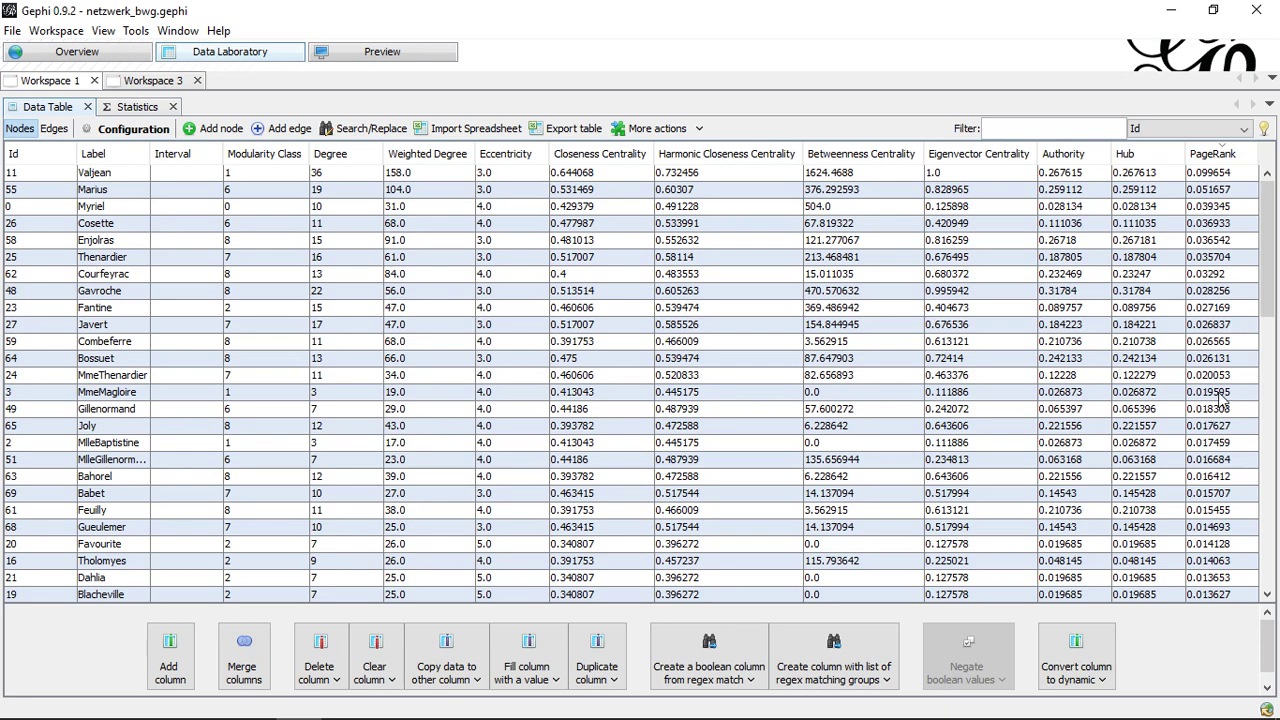
{"action": "left_click", "coordinate": [1216, 156]}
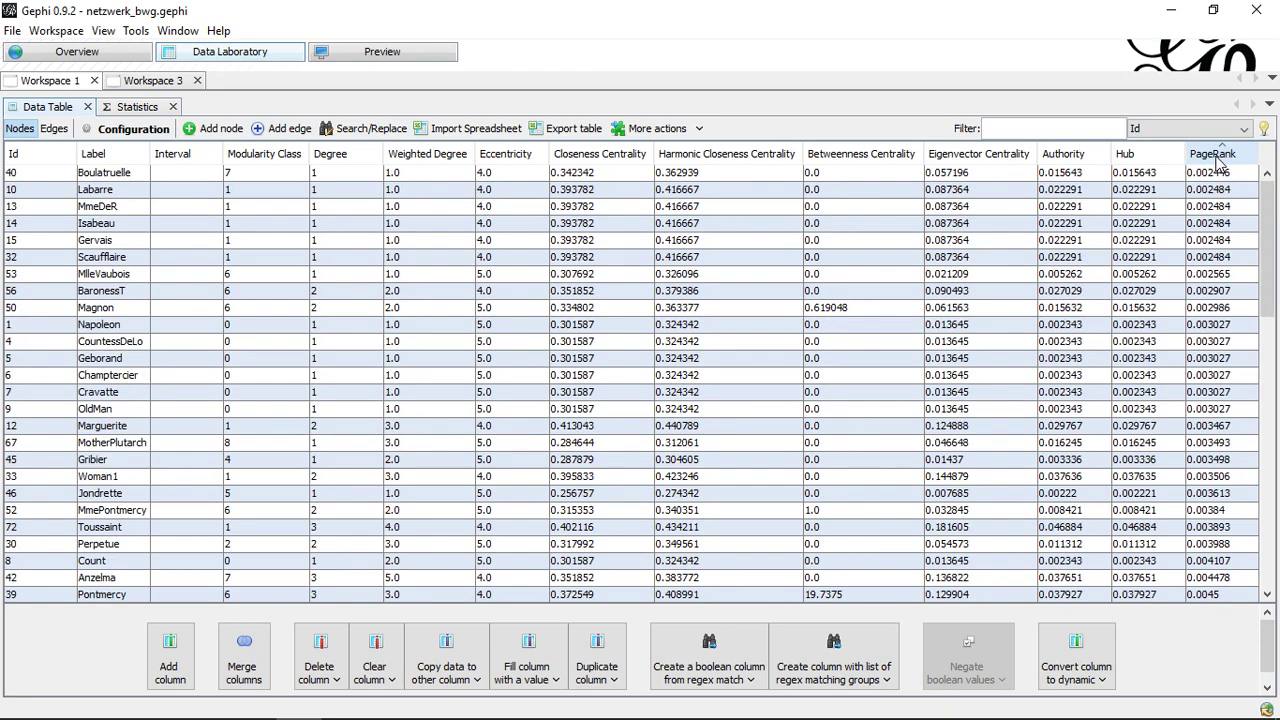
{"action": "left_click", "coordinate": [1216, 156]}
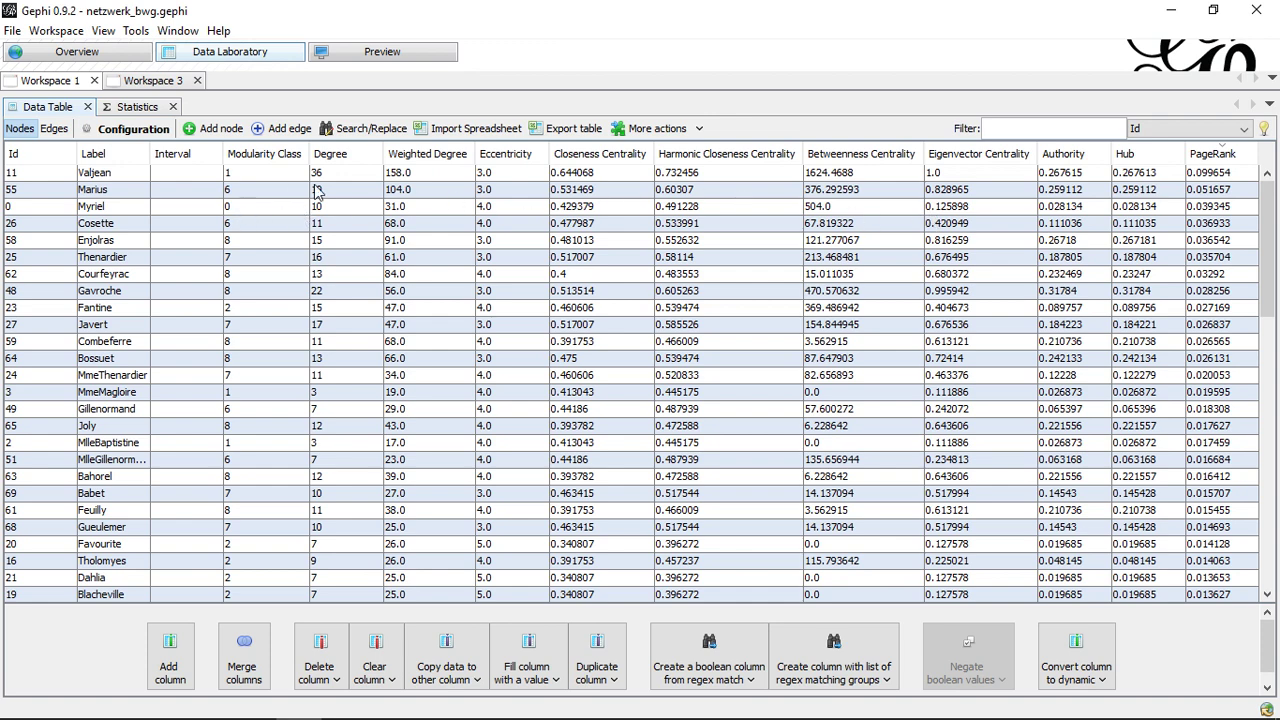
{"action": "left_click", "coordinate": [54, 128]}
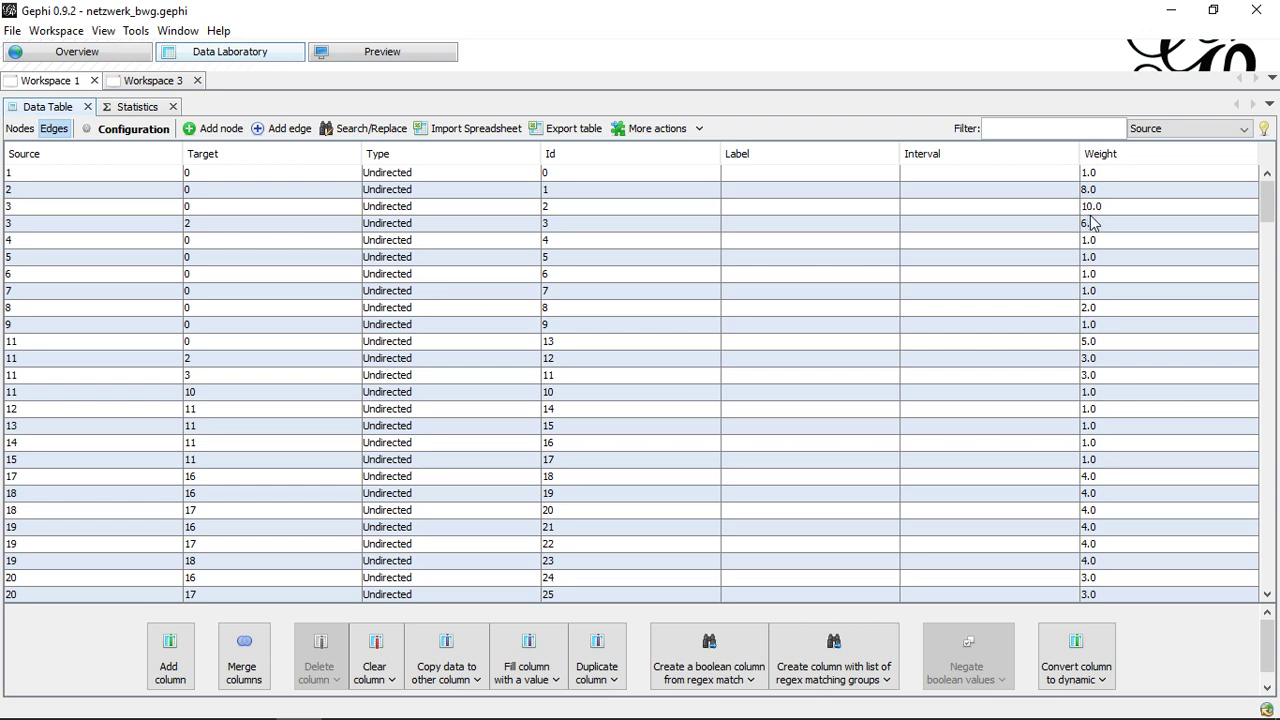
- In Workspace 3, run PageRank on the P1–P4 network with Use edge weight unchecked
{"action": "left_click", "coordinate": [140, 107]}
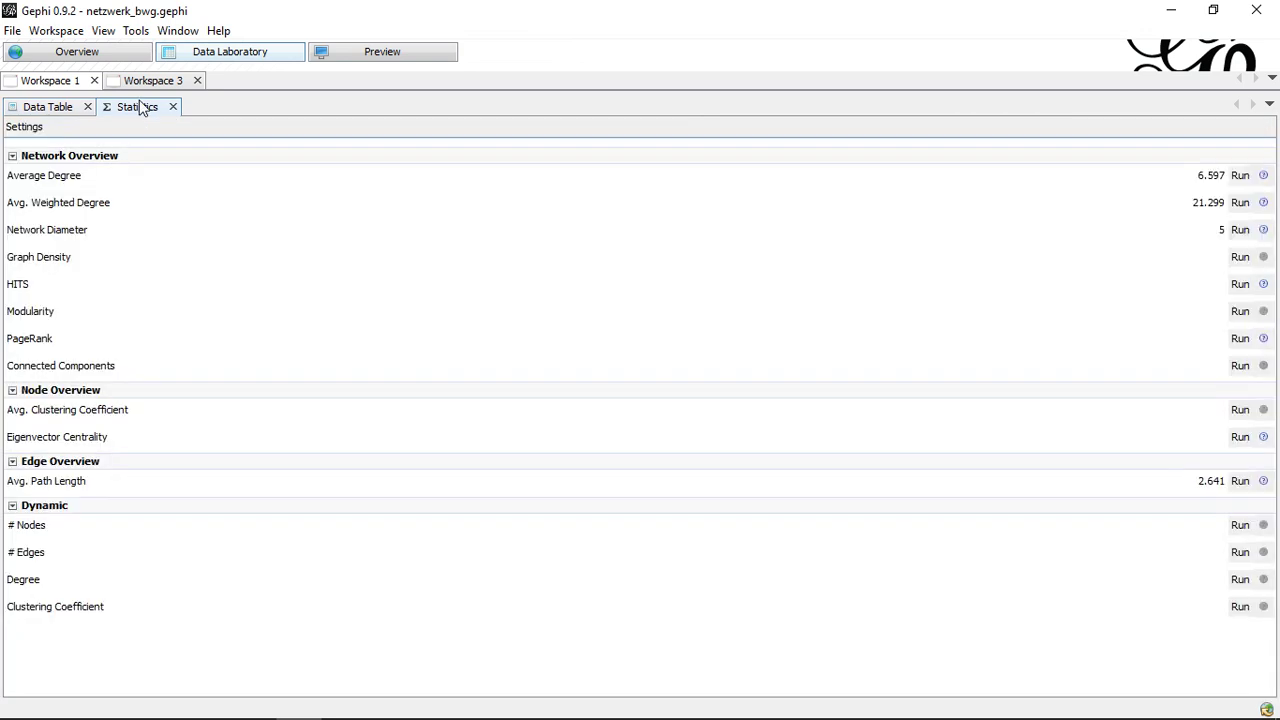
{"action": "left_click", "coordinate": [54, 106]}
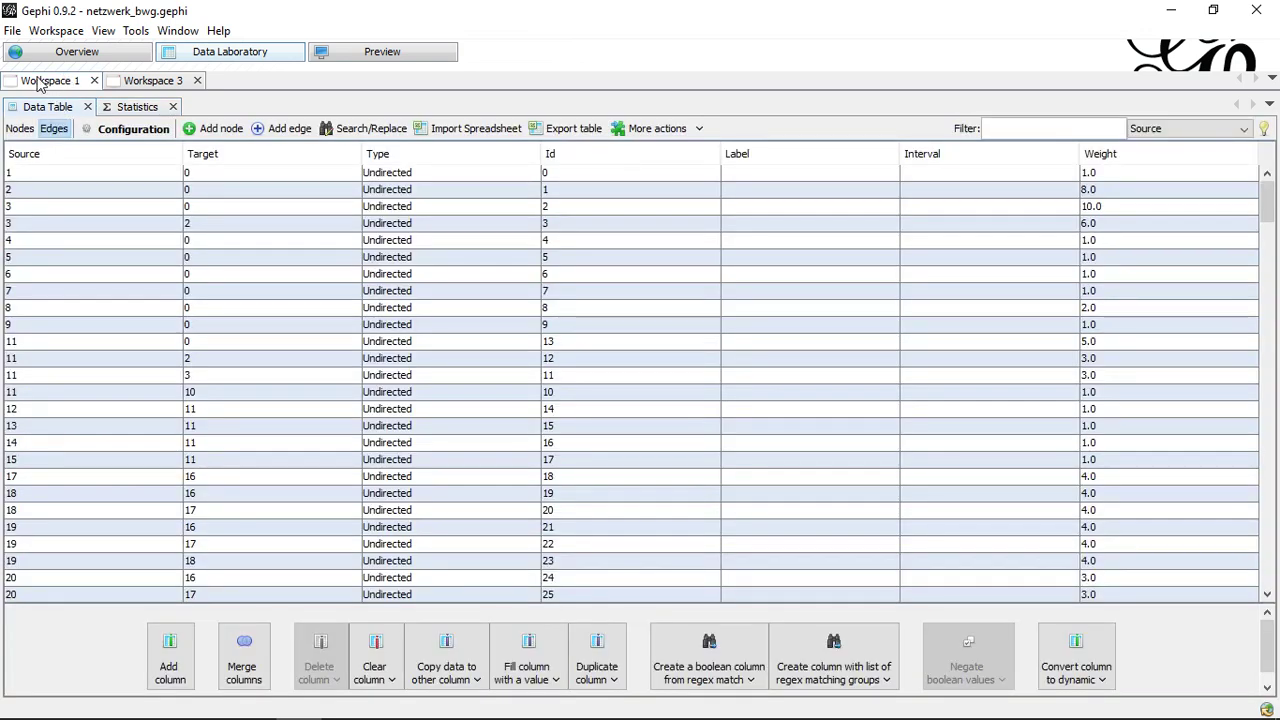
{"action": "left_click", "coordinate": [150, 86]}
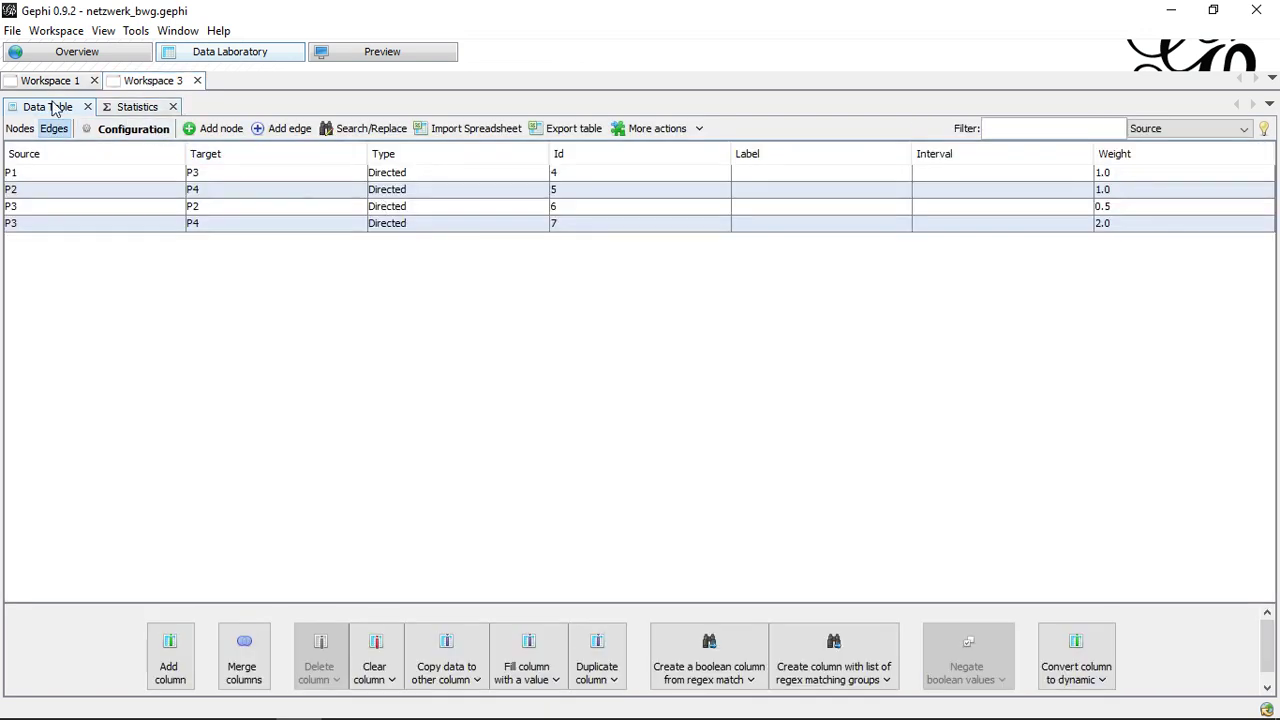
{"action": "left_click", "coordinate": [150, 110]}
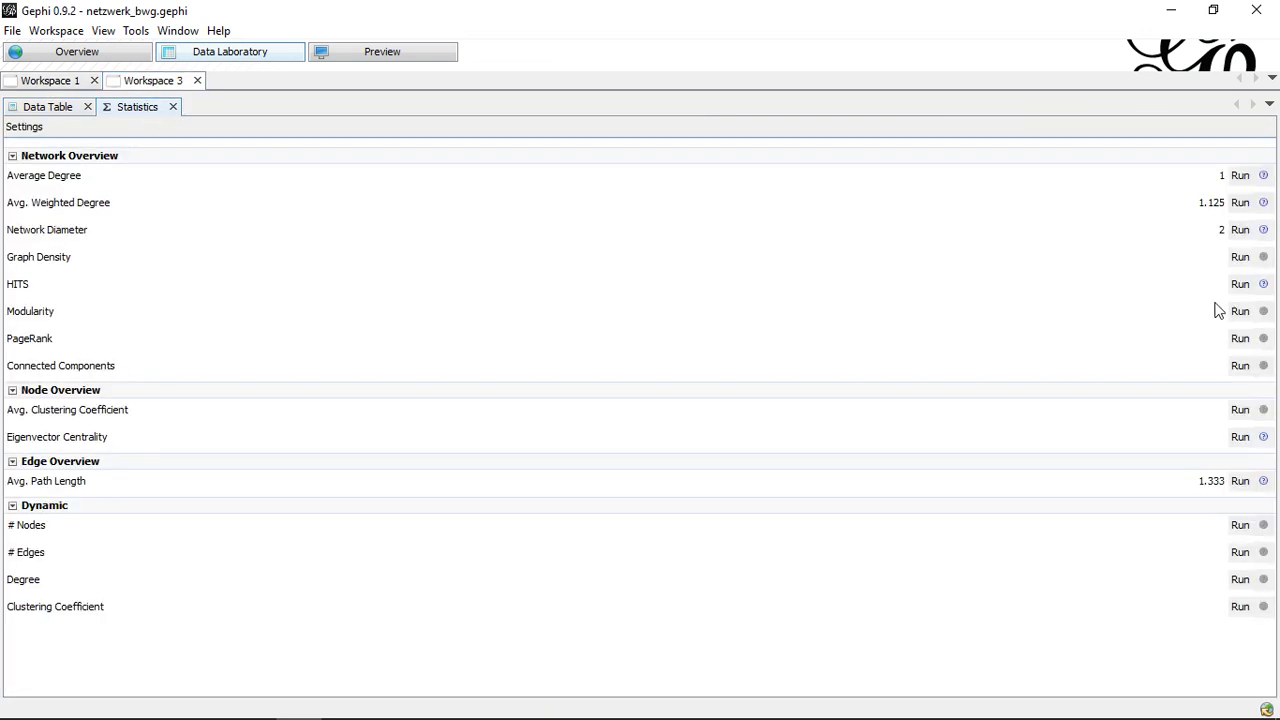
{"action": "left_click", "coordinate": [1238, 338]}
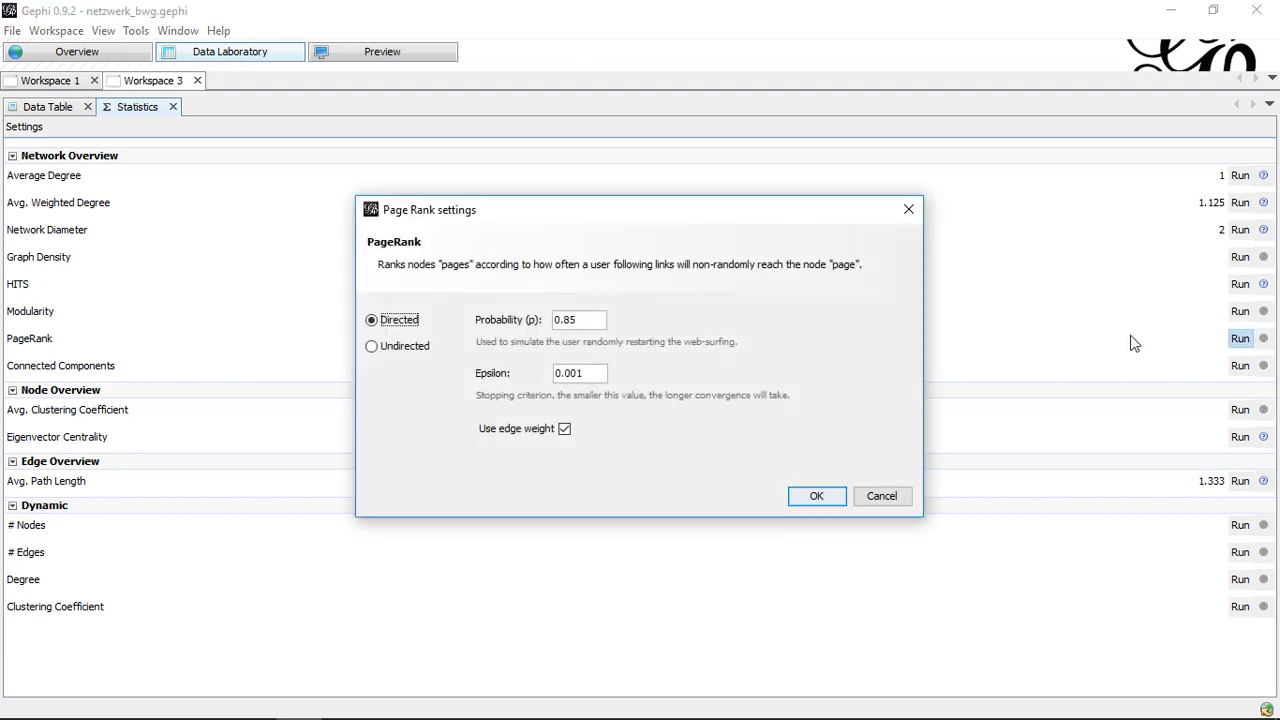
{"action": "left_click", "coordinate": [564, 429]}
{"action": "left_click", "coordinate": [816, 496]}
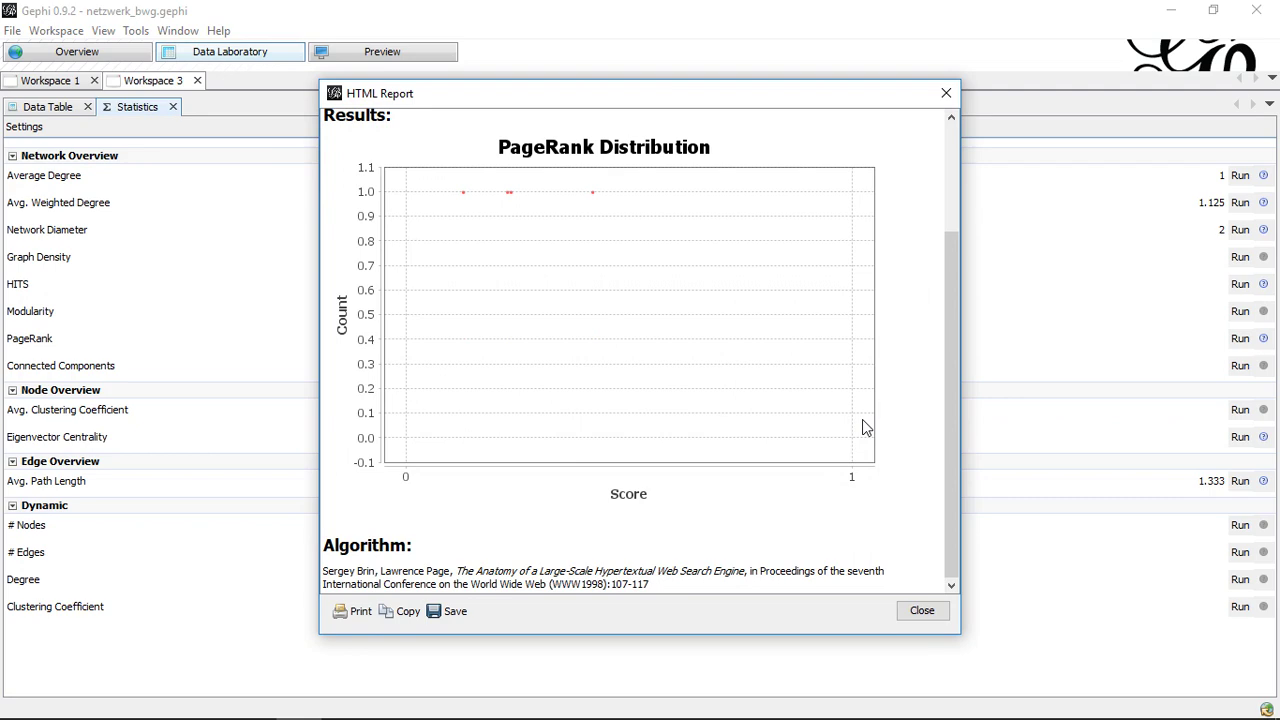
{"action": "left_click", "coordinate": [946, 93]}
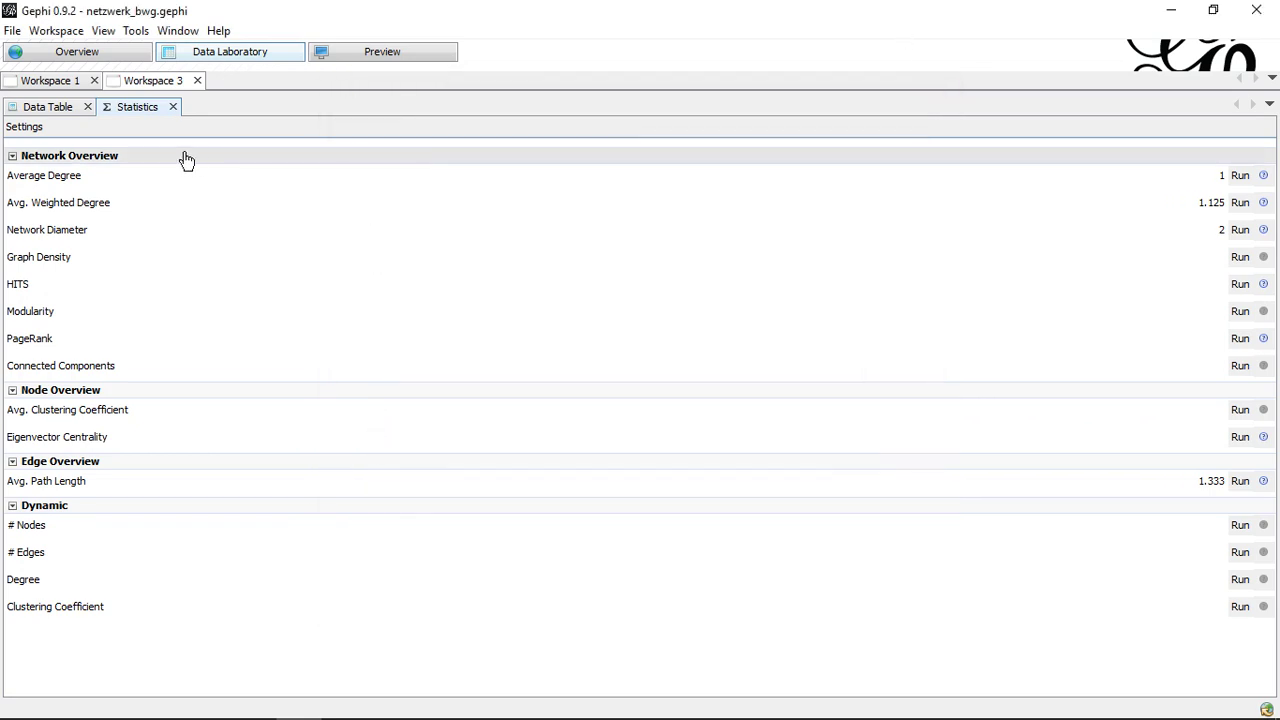
{"action": "left_click", "coordinate": [40, 106]}
- Show the P1–P4 node table with unweighted PageRank: P4 at 0.416257, P1 at 0.125888
{"action": "left_click", "coordinate": [19, 128]}
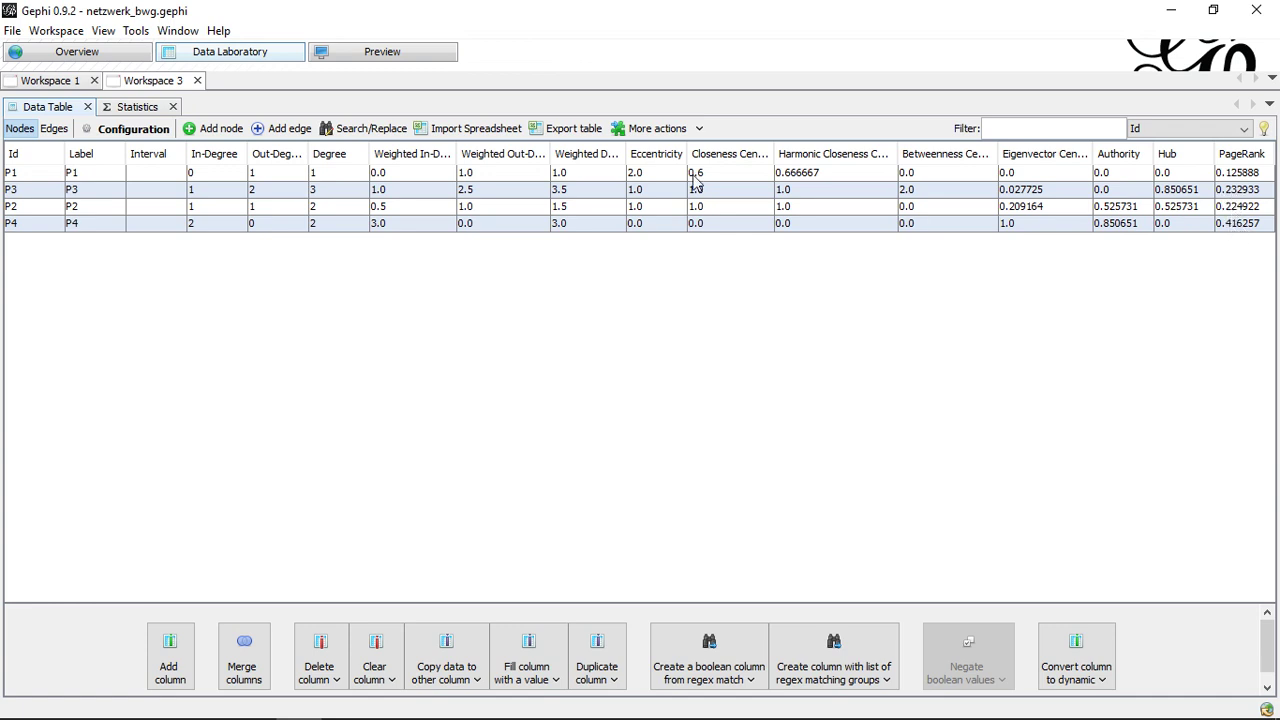
- Rerun PageRank on P1–P4 with edge weights, giving P4 0.447721 and P1 0.132569
{"action": "left_click", "coordinate": [130, 106]}
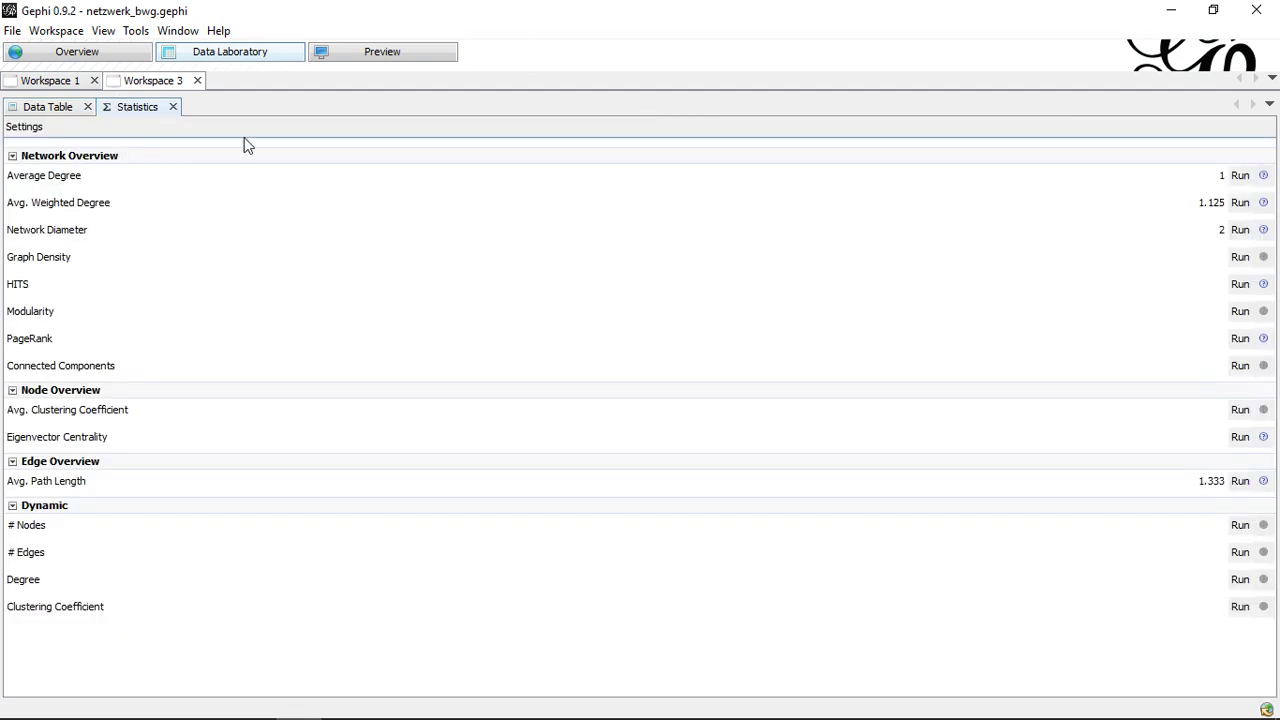
{"action": "left_click", "coordinate": [1238, 338]}
{"action": "left_click", "coordinate": [564, 429]}
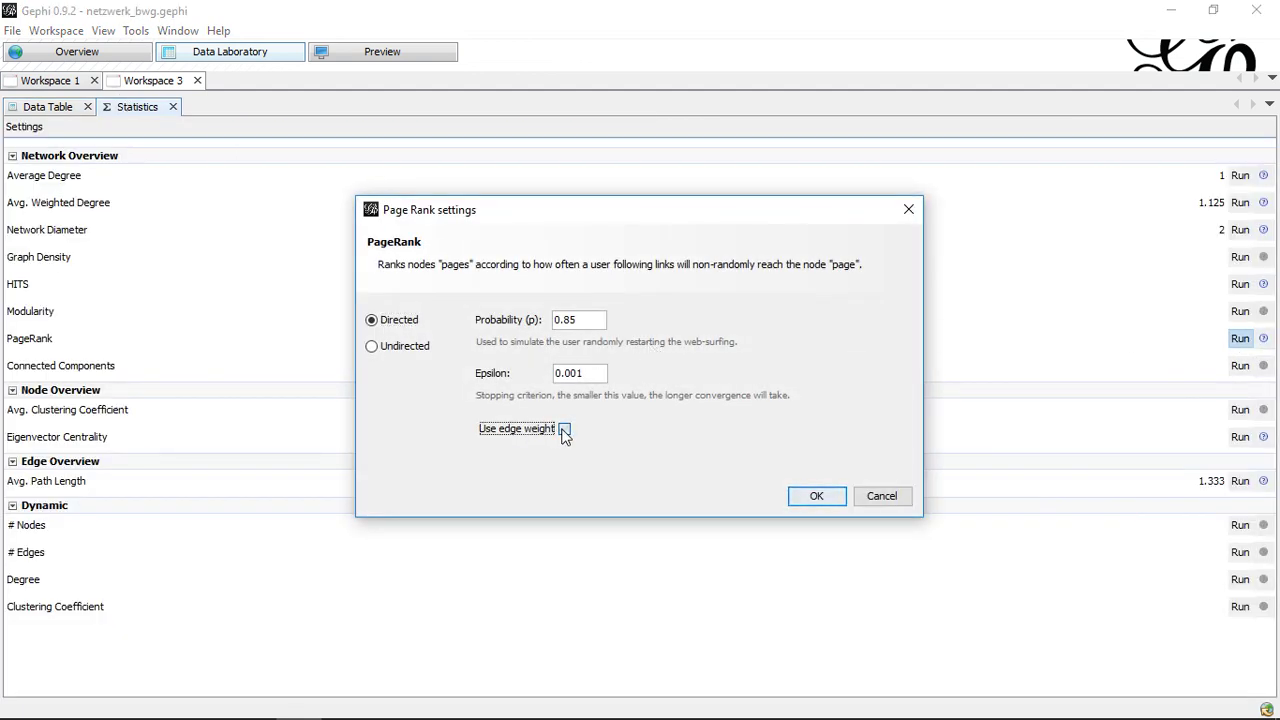
{"action": "left_click", "coordinate": [816, 496]}
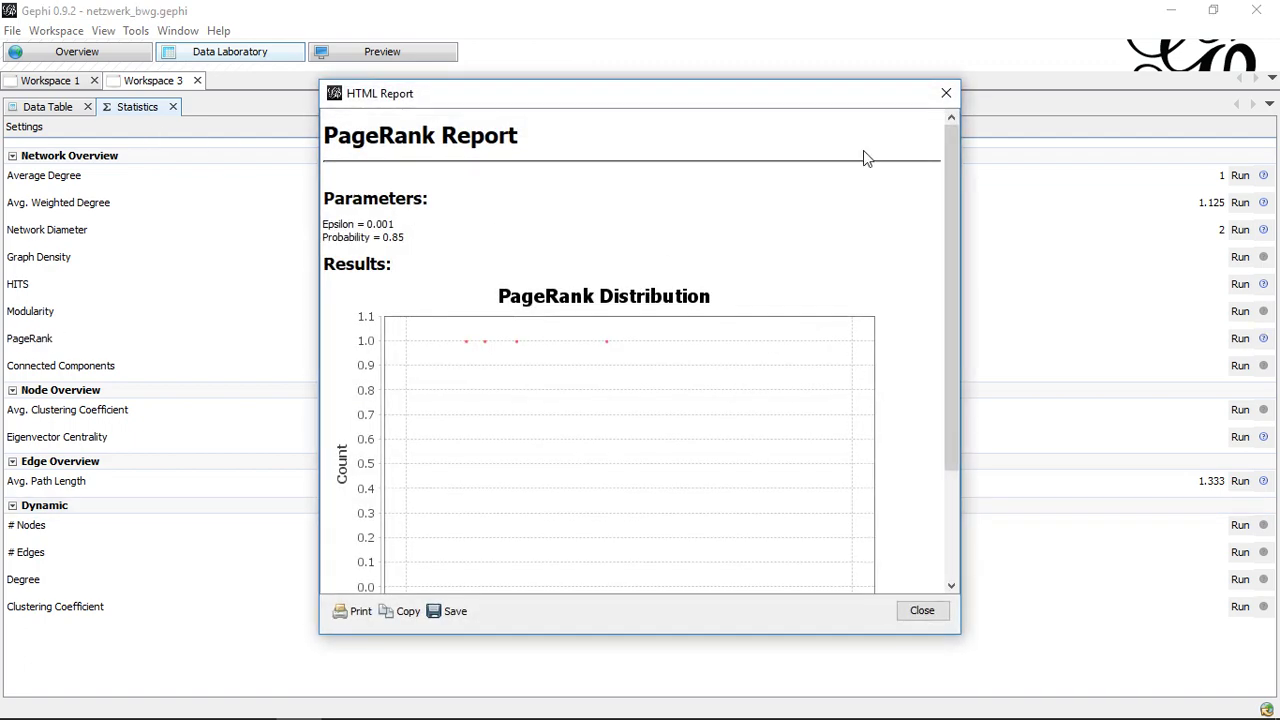
{"action": "left_click", "coordinate": [946, 94]}
{"action": "left_click", "coordinate": [45, 106]}
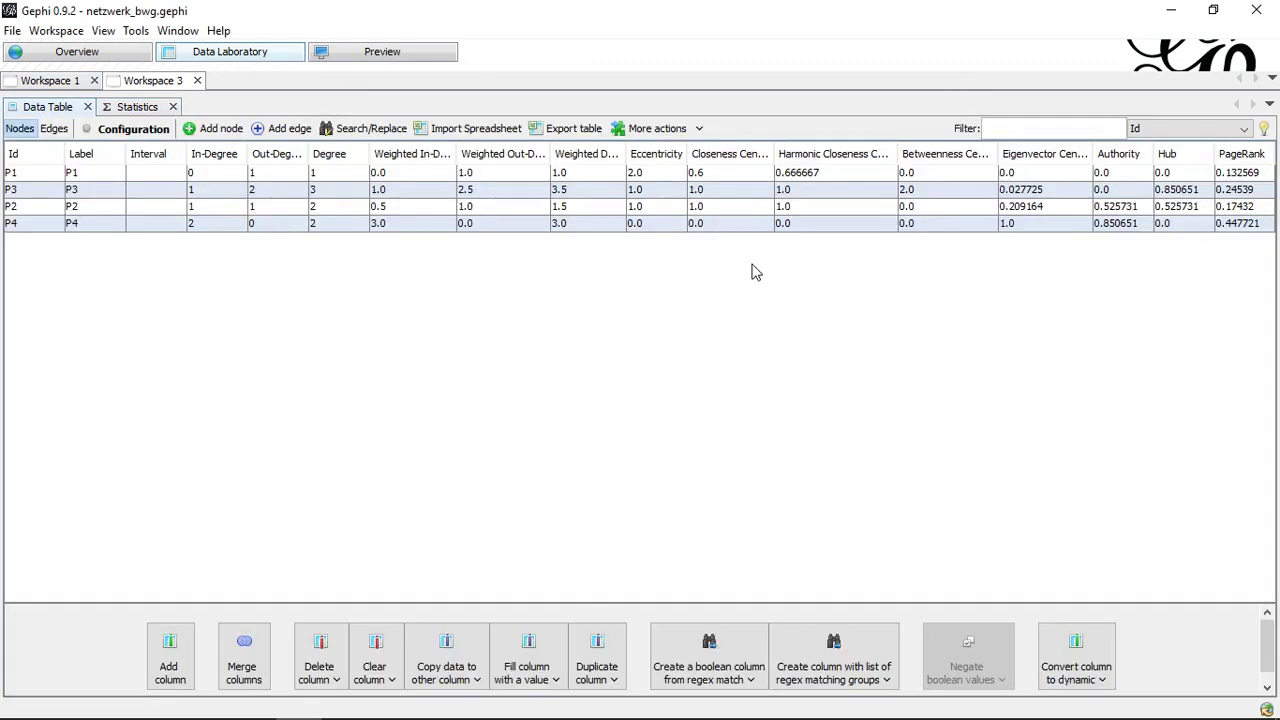